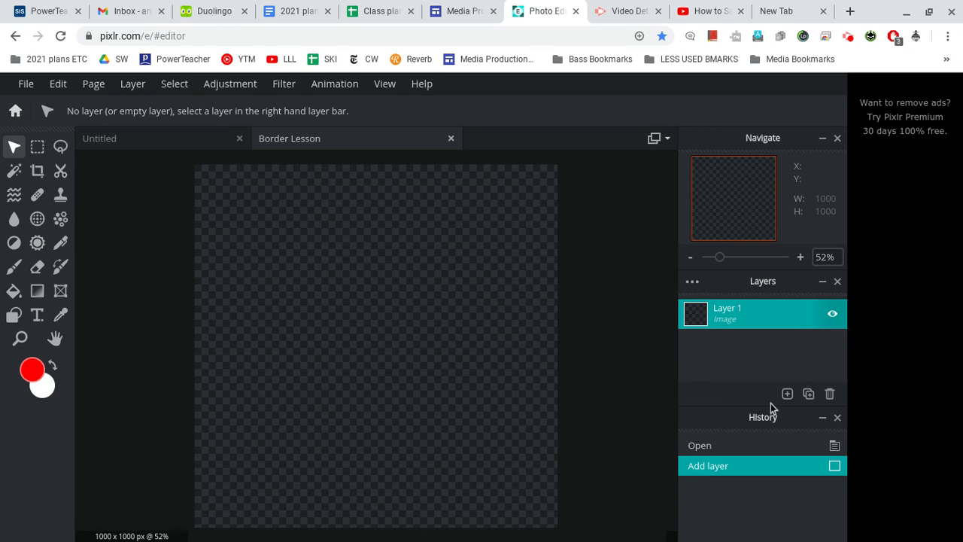
# Step: Add a new empty layer above Layer 1 in the Border Lesson document
pyautogui.click(787, 394)
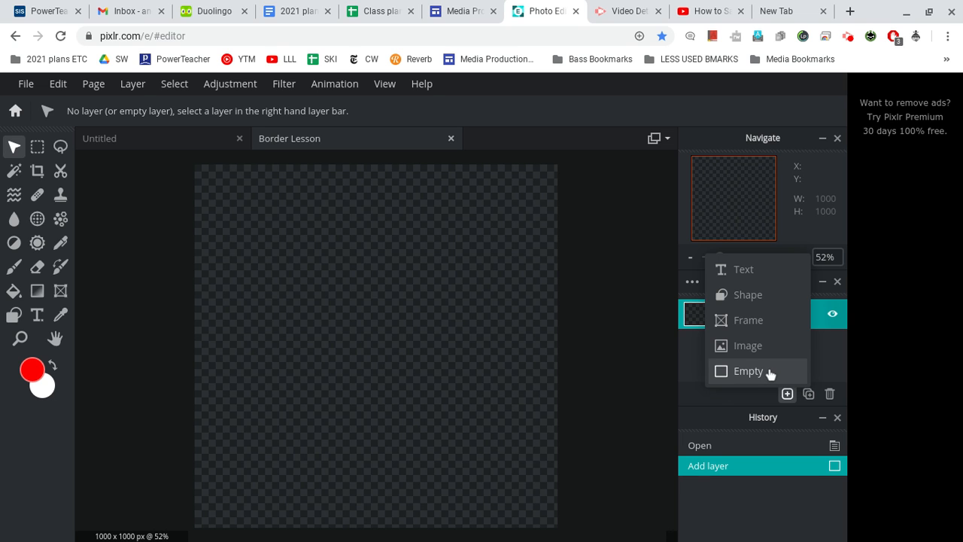
pyautogui.click(686, 374)
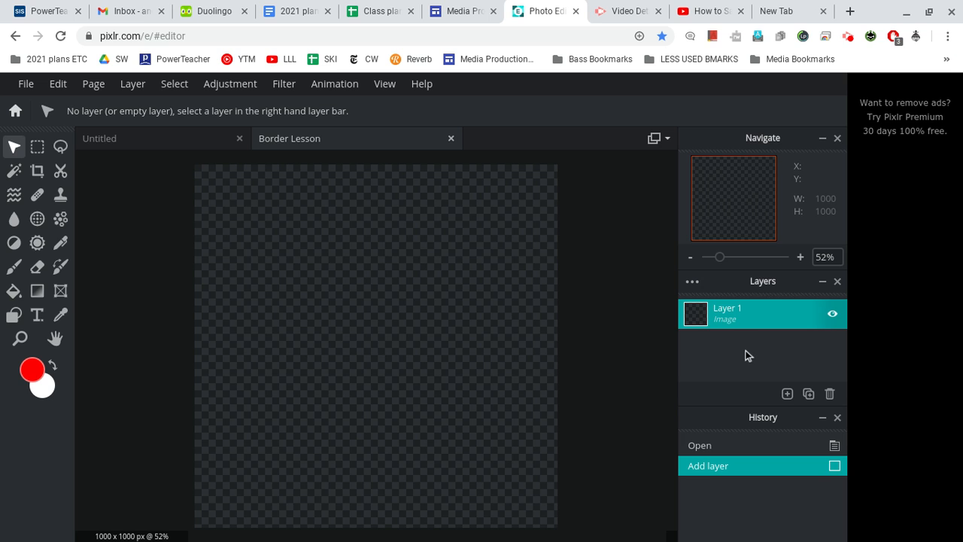
pyautogui.click(787, 393)
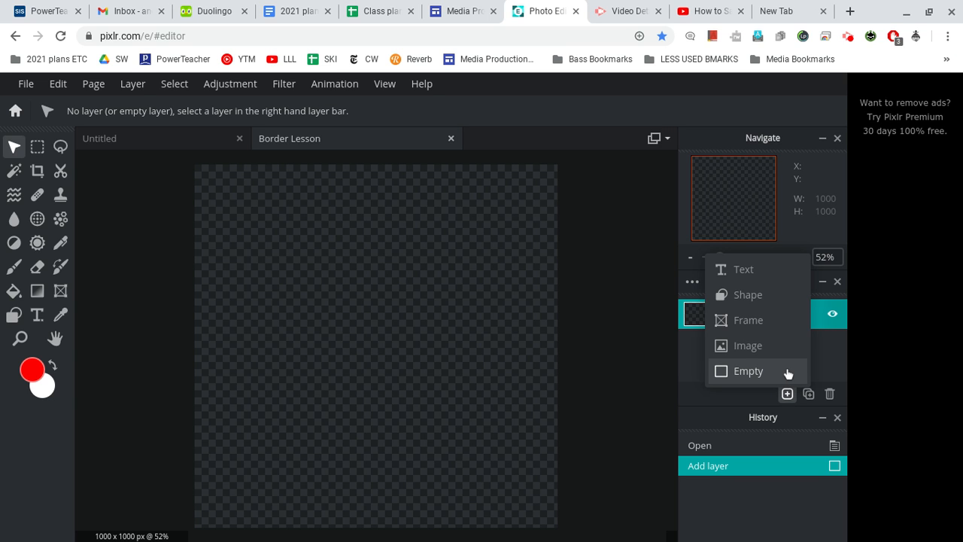
pyautogui.click(787, 372)
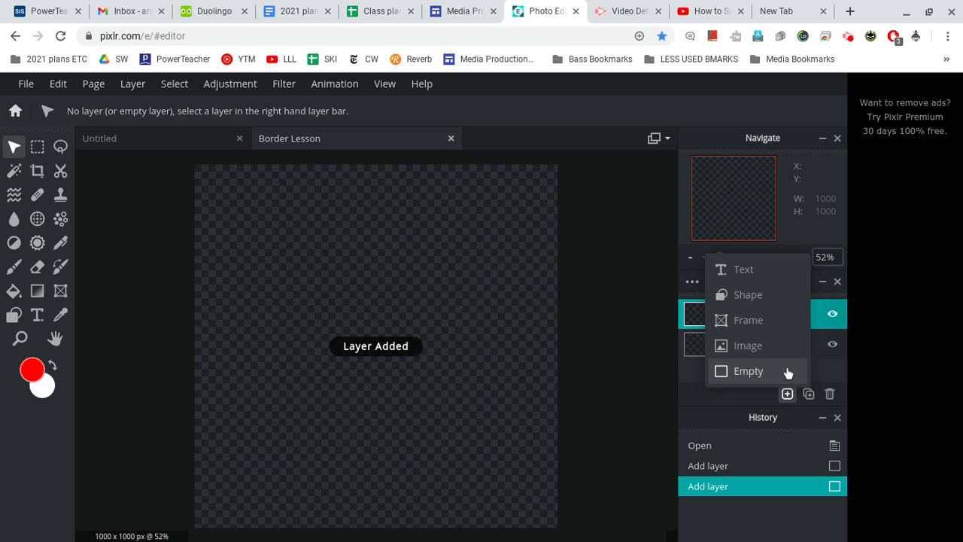
pyautogui.click(656, 292)
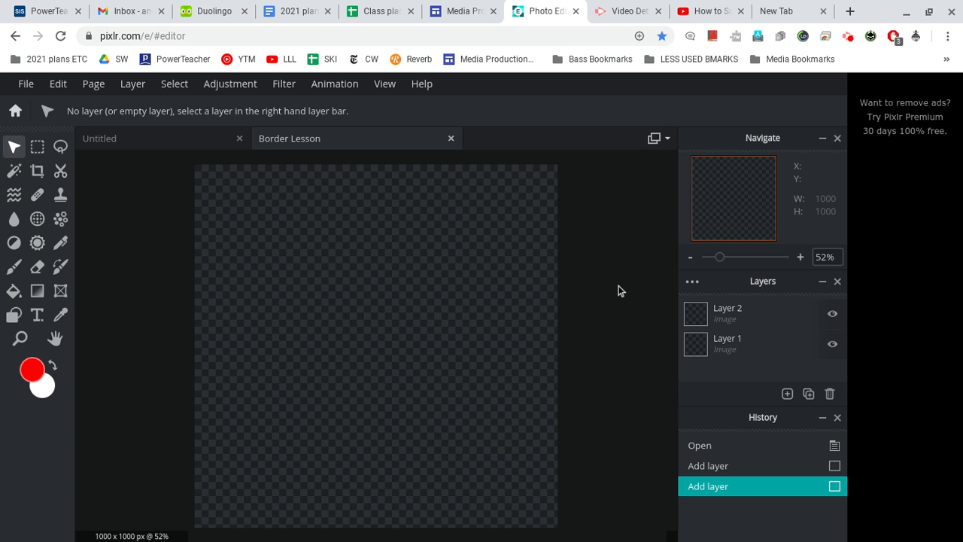
# Step: Rename the newly added upper layer as BORDER
pyautogui.click(741, 309)
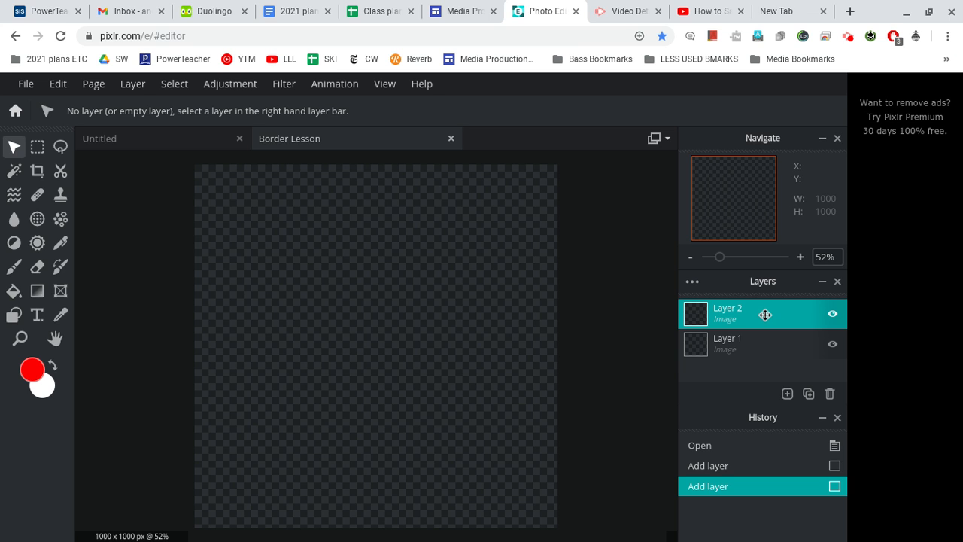
pyautogui.click(692, 284)
pyautogui.click(634, 315)
pyautogui.tripleClick(634, 315)
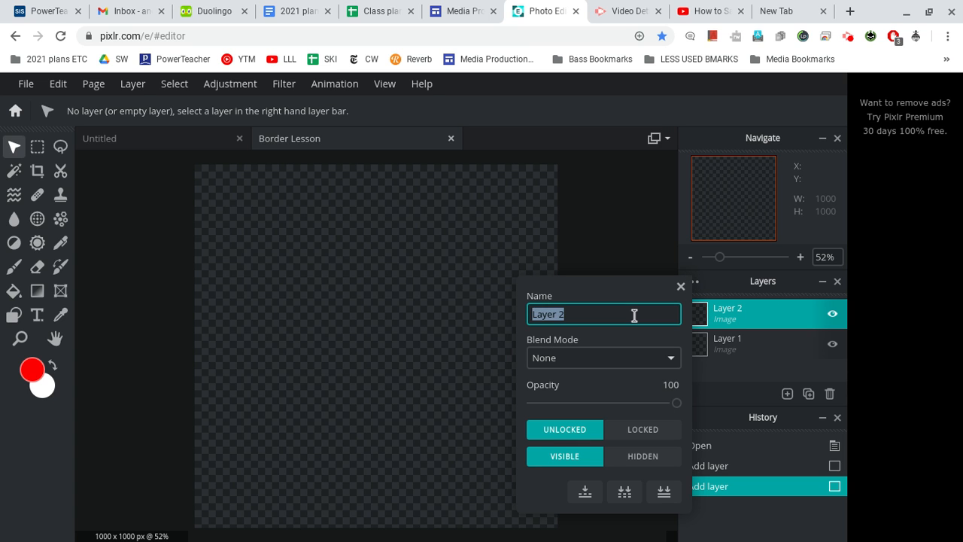
pyautogui.write('BORDER')
pyautogui.press('Return')
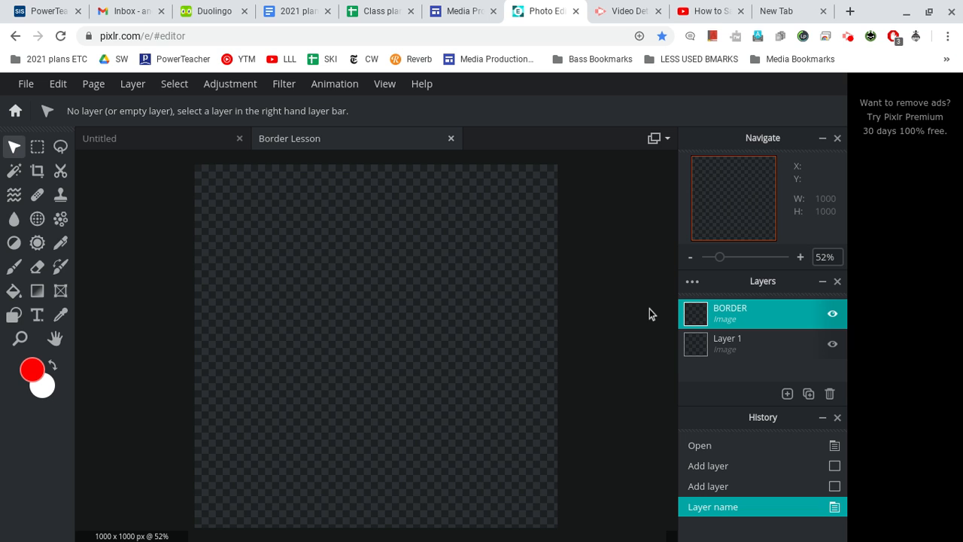
# Step: Switch to Layer 1 and back so that BORDER is the active layer
pyautogui.click(744, 346)
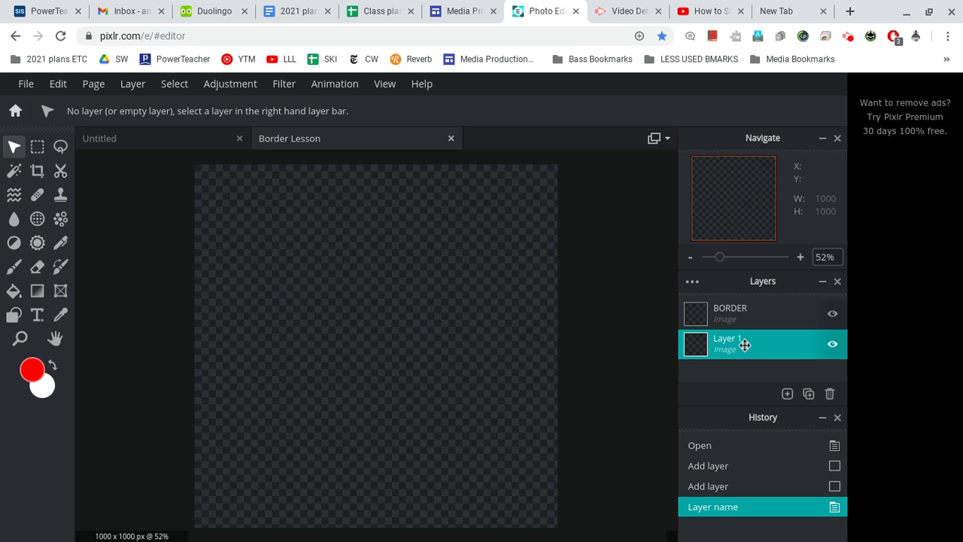
pyautogui.click(753, 317)
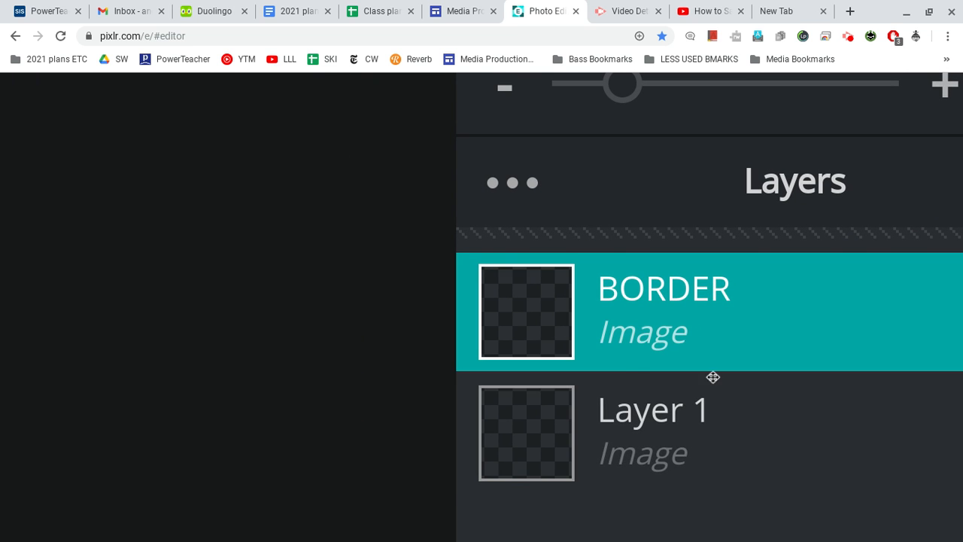
pyautogui.click(707, 380)
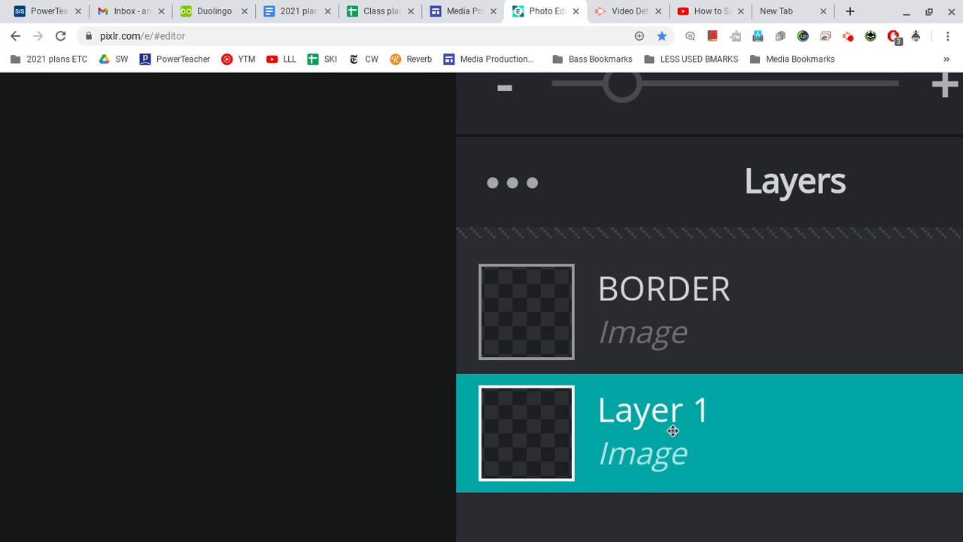
pyautogui.click(705, 337)
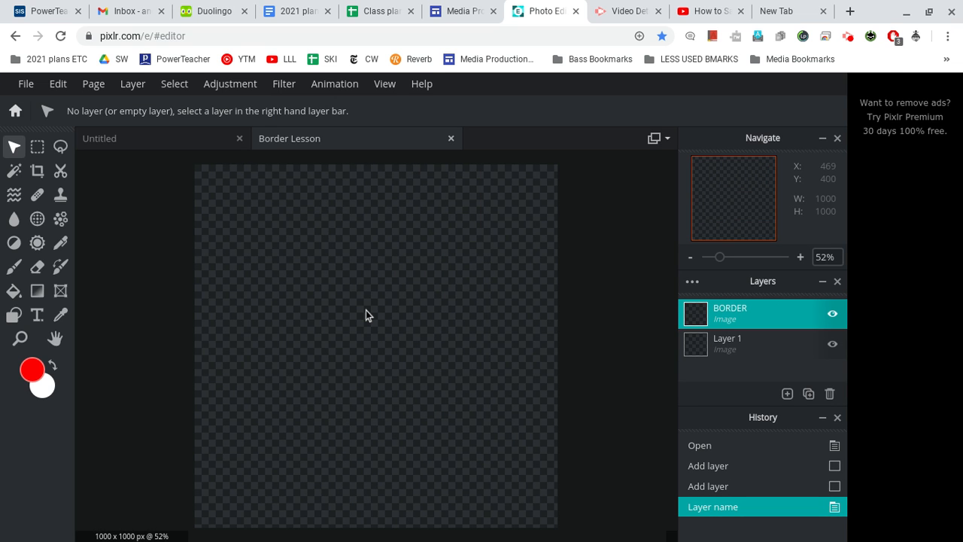
# Step: Set the foreground colour to orange, #FF5500
pyautogui.click(35, 369)
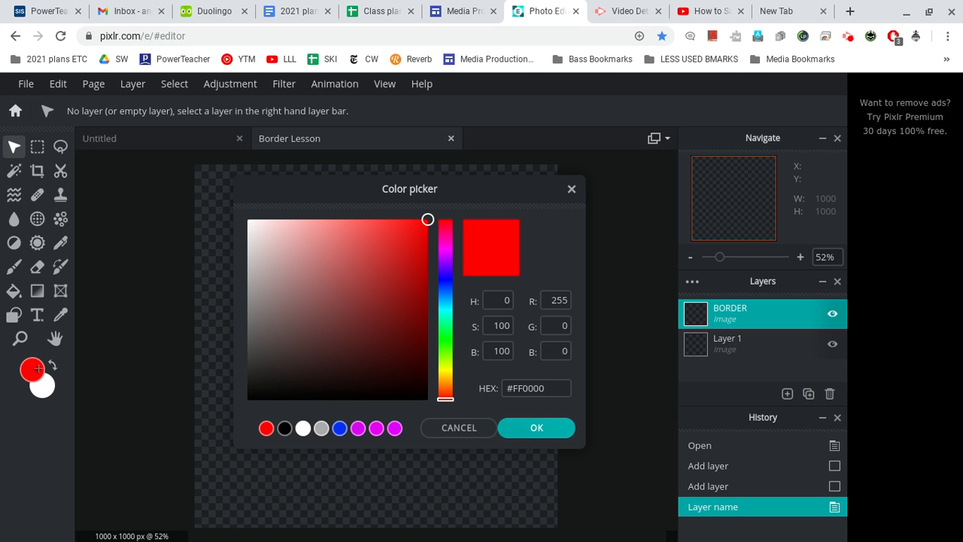
pyautogui.scroll(3, 35, 367)
pyautogui.scroll(3, 35, 369)
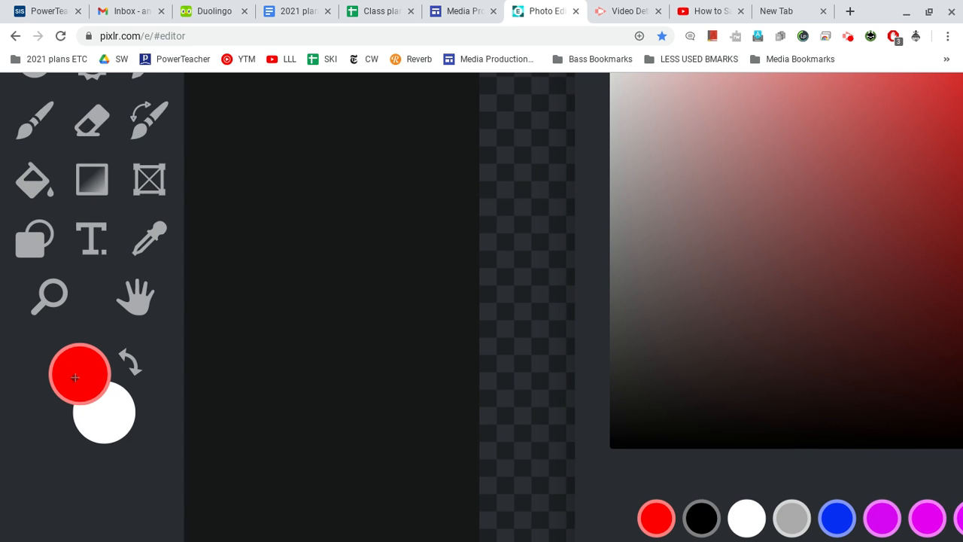
pyautogui.scroll(-6, 82, 376)
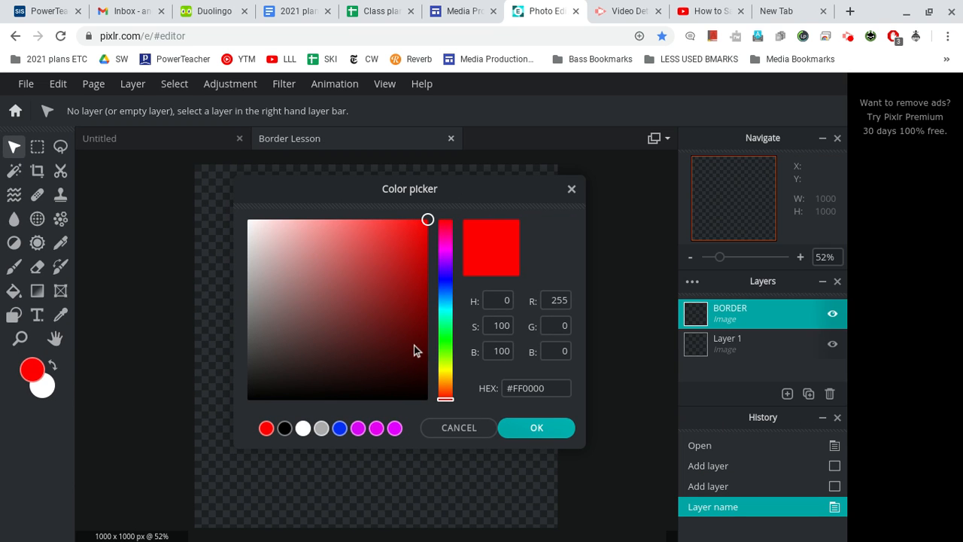
pyautogui.click(446, 389)
pyautogui.moveTo(447, 389); pyautogui.dragTo(446, 389)
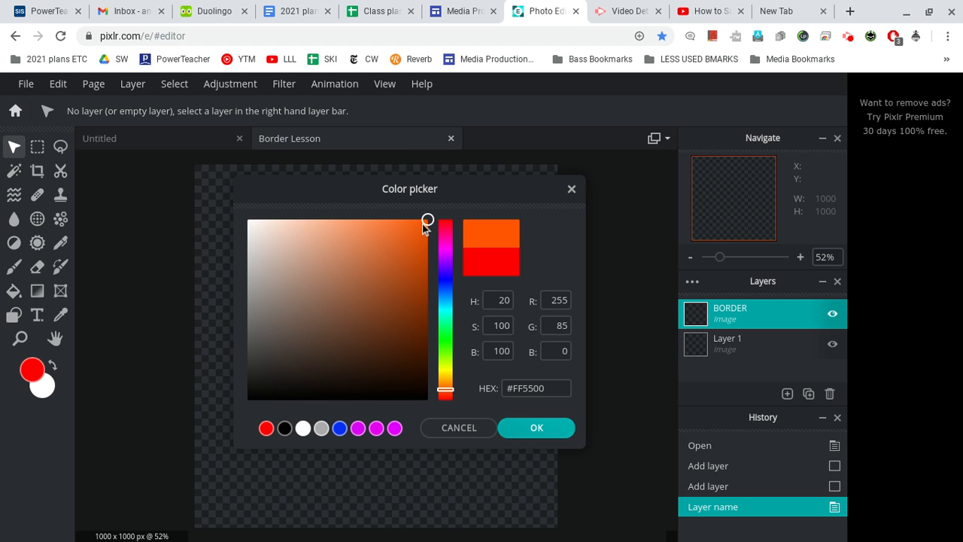
pyautogui.moveTo(426, 219)
pyautogui.mouseDown()
pyautogui.moveTo(322, 228)
pyautogui.moveTo(441, 218)
pyautogui.mouseUp()
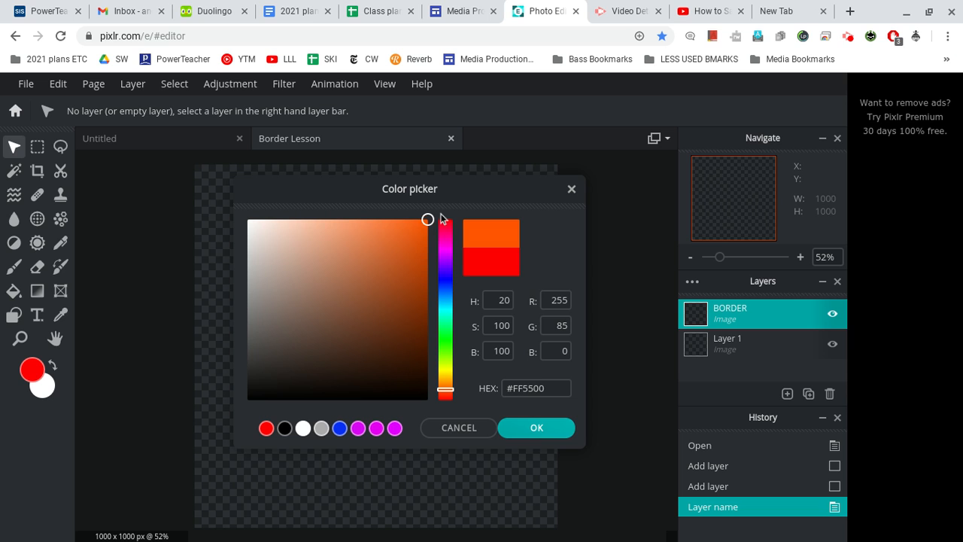
pyautogui.click(538, 428)
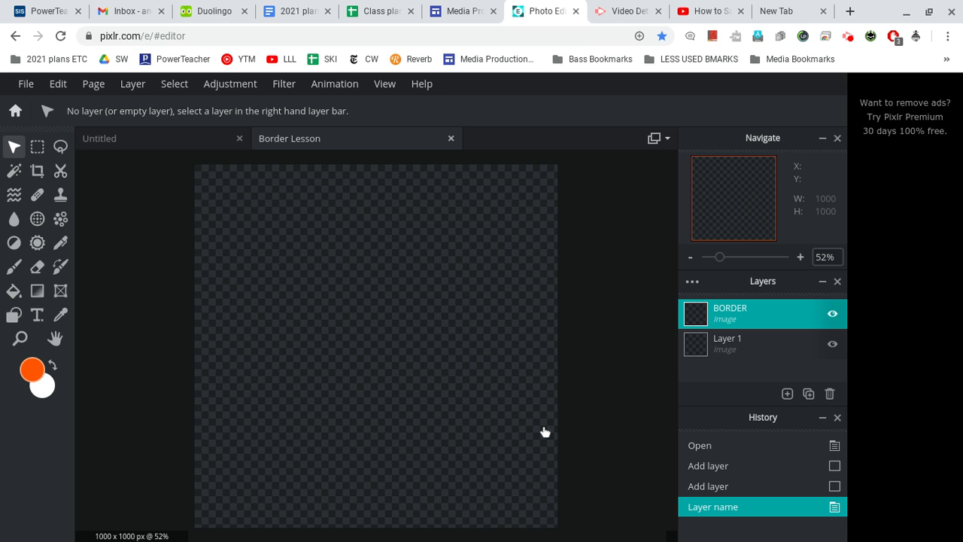
# Step: Fill the whole BORDER layer with the orange foreground colour using the Fill tool
pyautogui.click(15, 292)
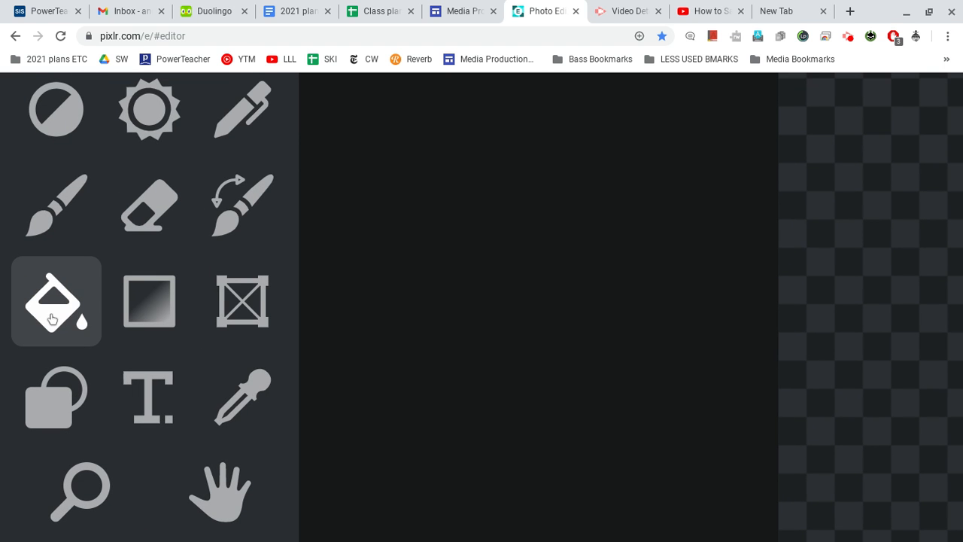
pyautogui.scroll(-1, 53, 305)
pyautogui.scroll(-5, 53, 304)
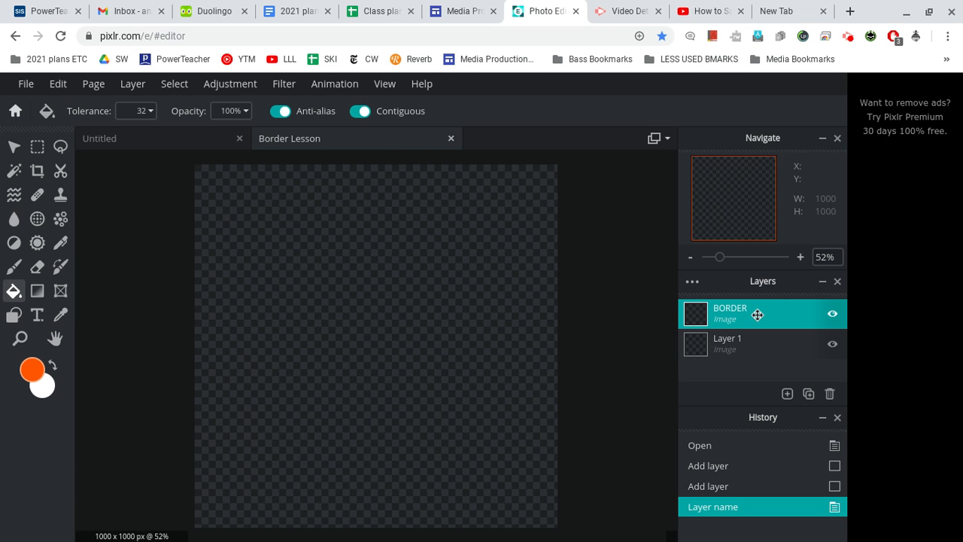
pyautogui.click(344, 272)
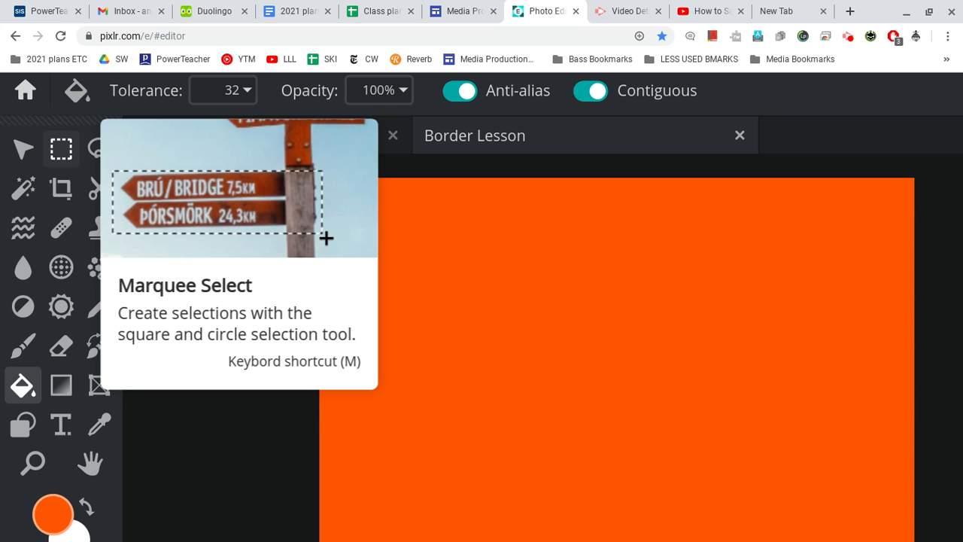
# Step: Activate the rectangular Marquee Select tool and set its feather to 50
pyautogui.click(63, 150)
pyautogui.scroll(-3, 354, 215)
pyautogui.scroll(-4, 353, 215)
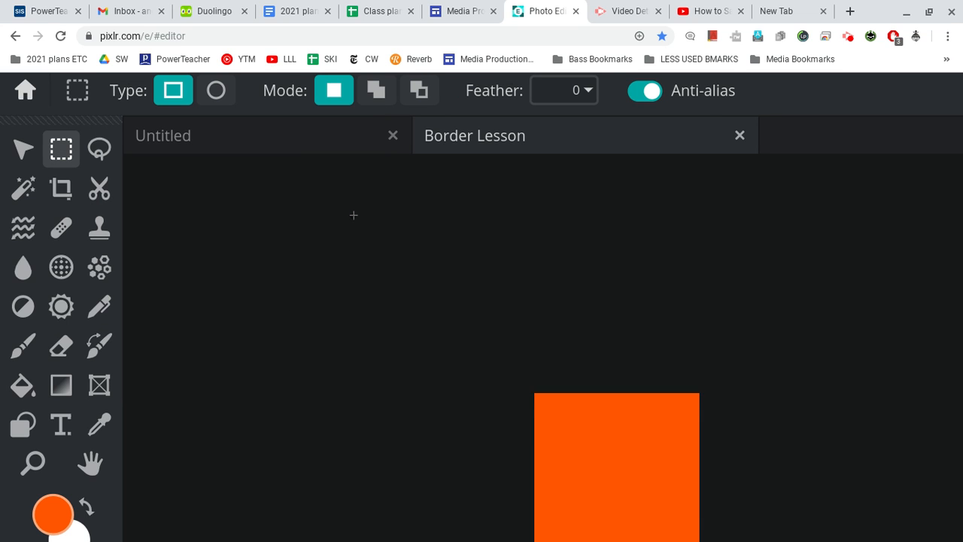
pyautogui.scroll(3, 354, 215)
pyautogui.scroll(-5, 90, 333)
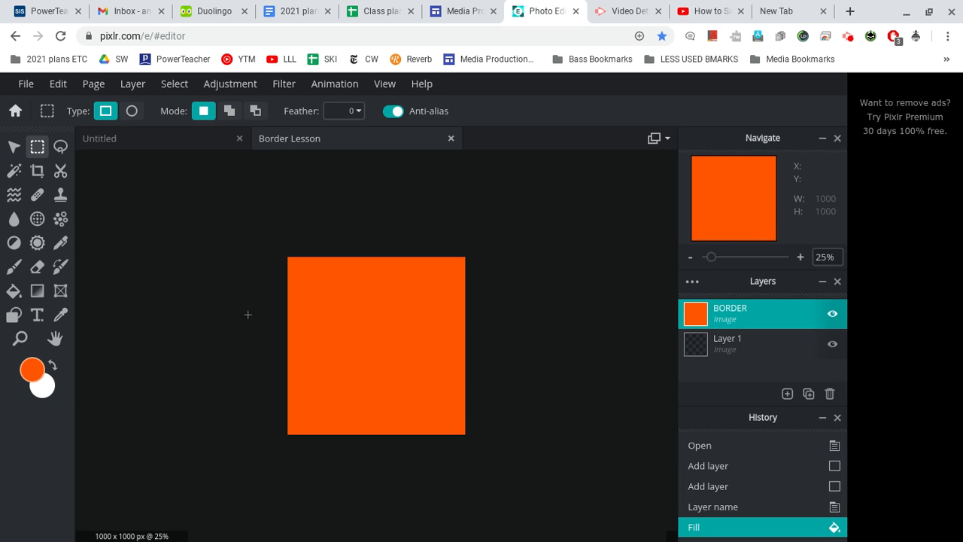
pyautogui.scroll(2, 248, 315)
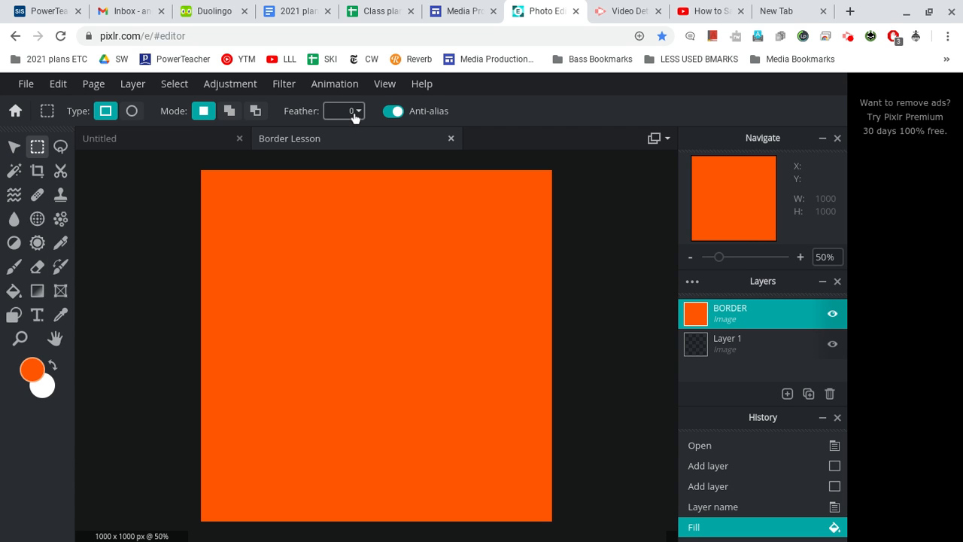
pyautogui.click(353, 111)
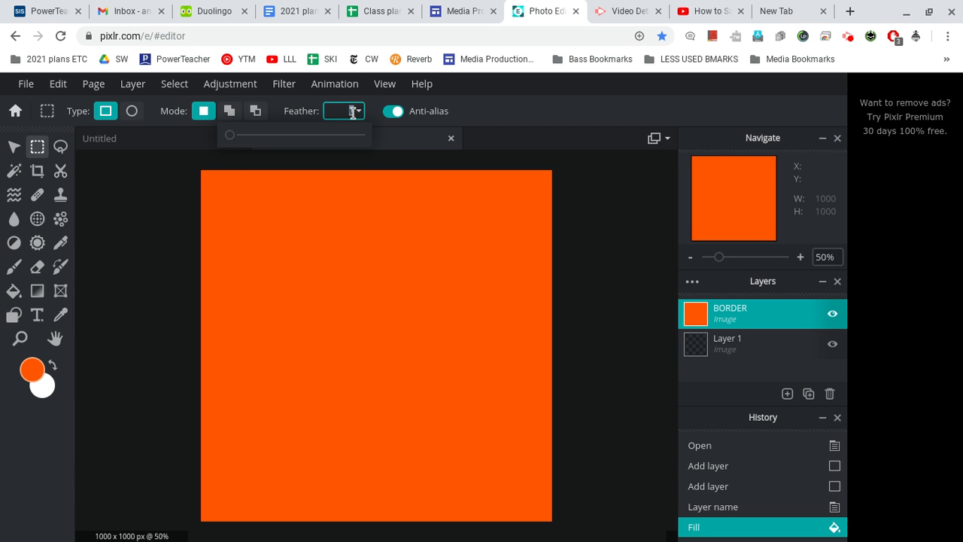
pyautogui.write('50')
pyautogui.click(164, 239)
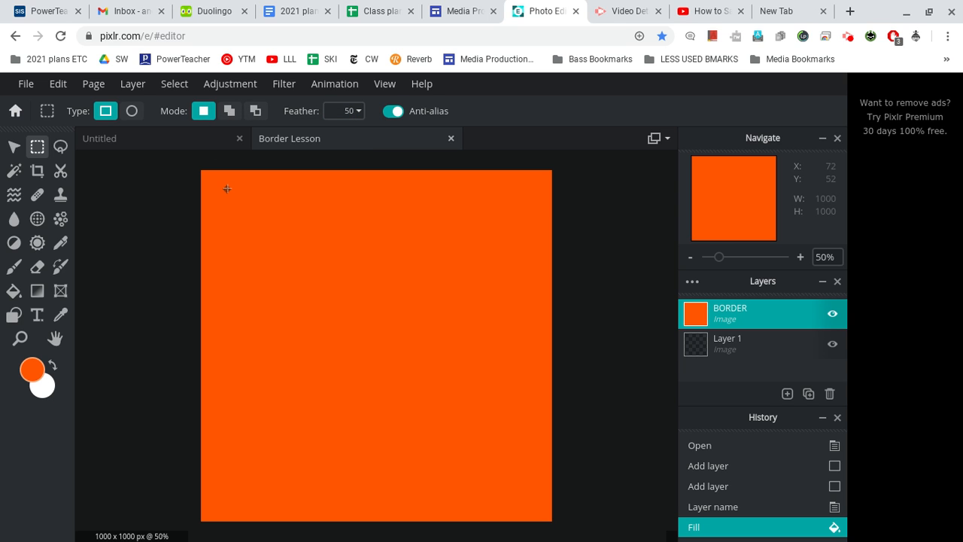
# Step: Draw a trial feathered selection about 294 × 228 px near the canvas's upper-left corner and deselect it
pyautogui.moveTo(225, 187); pyautogui.dragTo(317, 256)
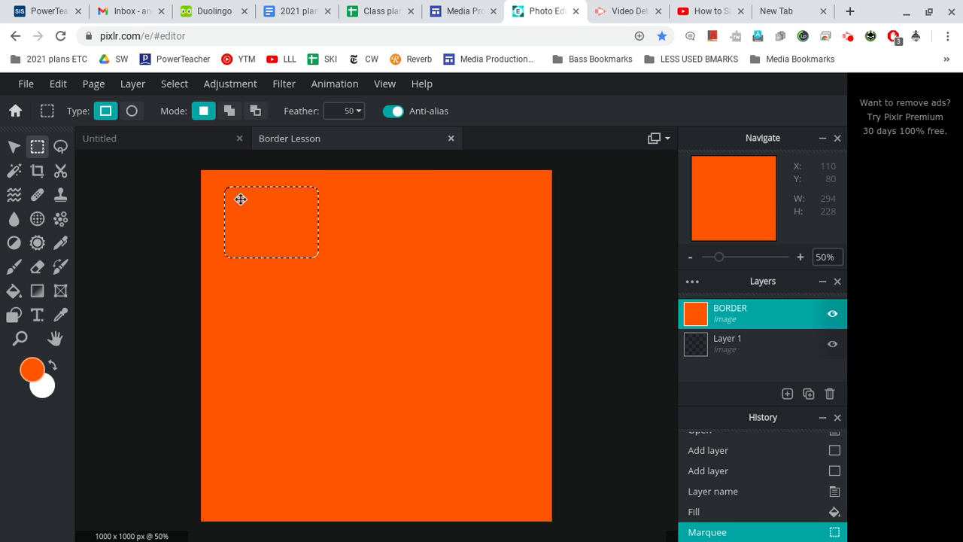
pyautogui.scroll(3, 231, 194)
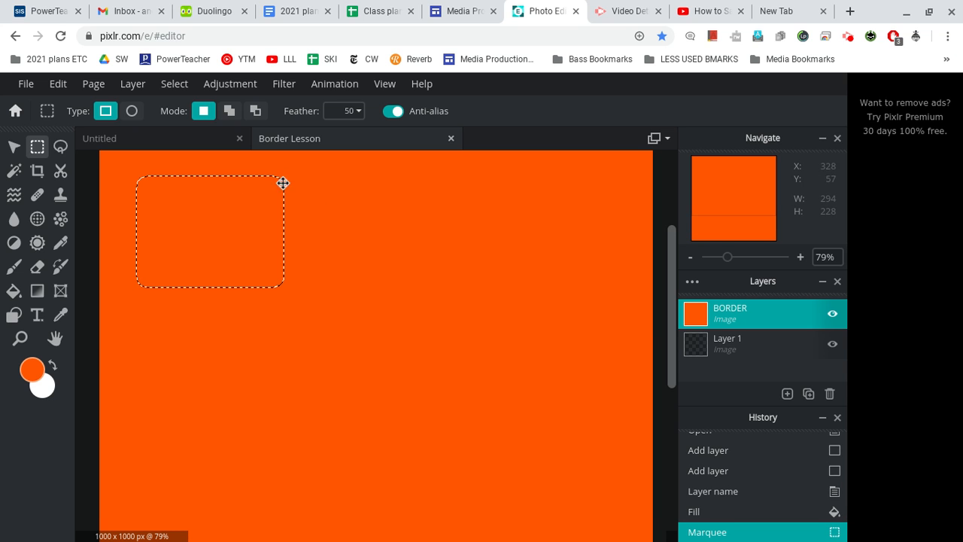
pyautogui.click(303, 195)
pyautogui.scroll(-3, 303, 195)
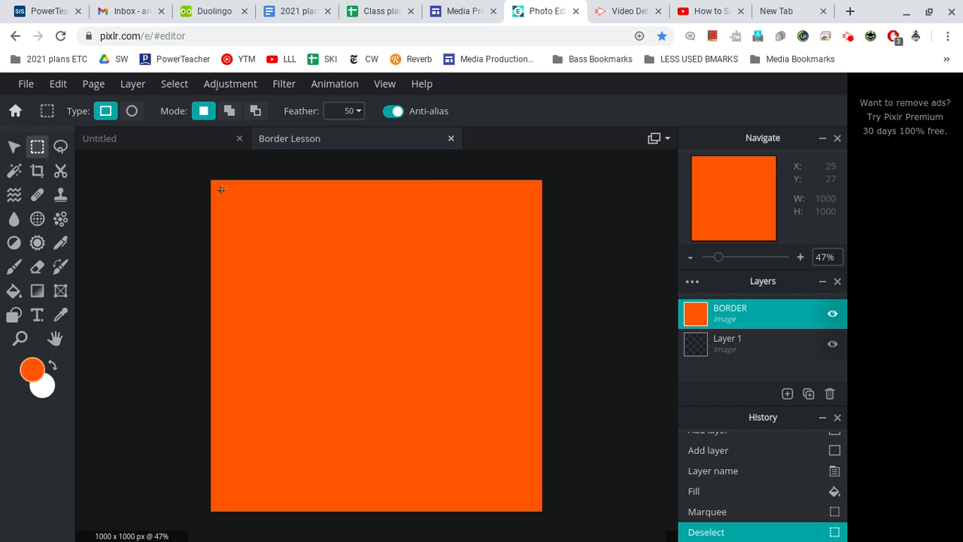
# Step: Draw a feathered square selection about 940 px wide, inset evenly by about 30 px from the canvas edges
pyautogui.moveTo(220, 188); pyautogui.dragTo(532, 501)
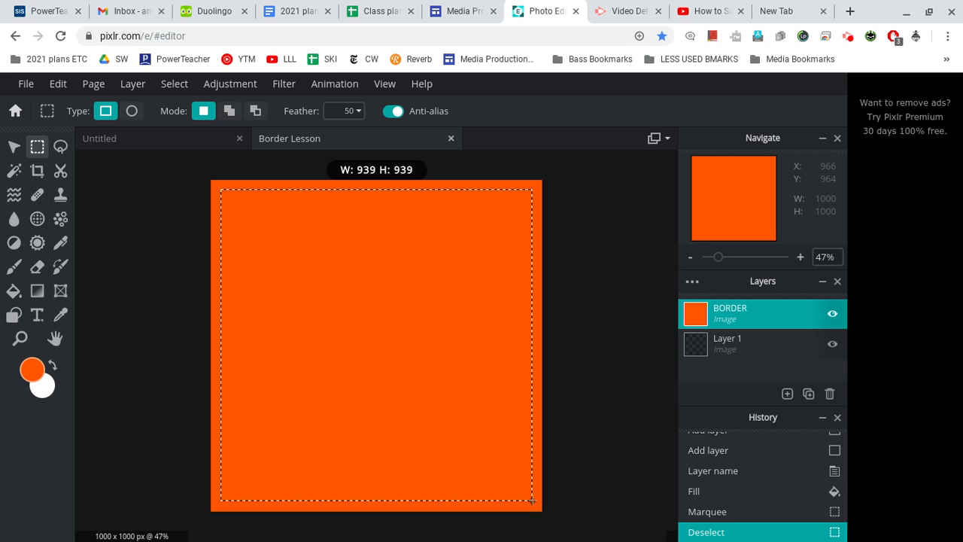
pyautogui.moveTo(532, 501); pyautogui.dragTo(532, 502)
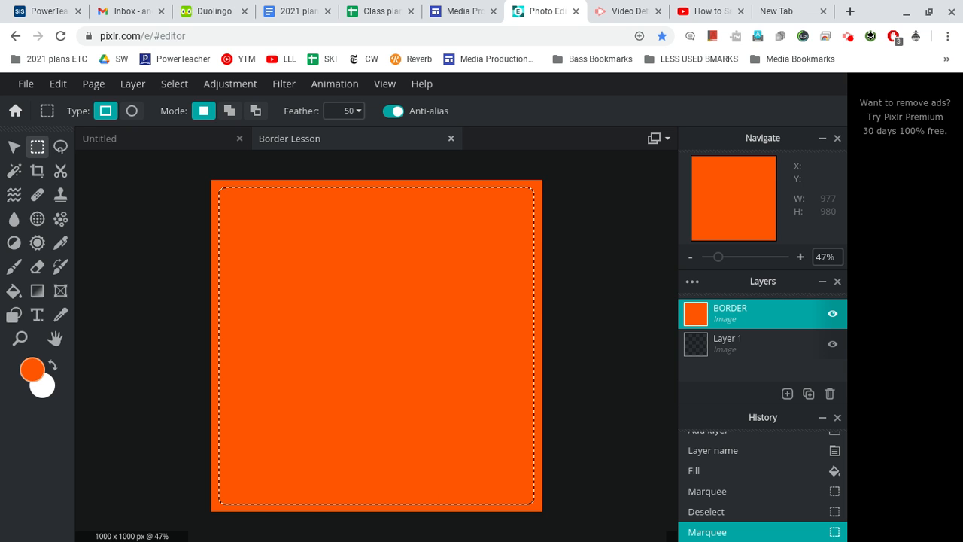
# Step: Try clearing the selected area of the BORDER layer and undo the clear
pyautogui.click(58, 85)
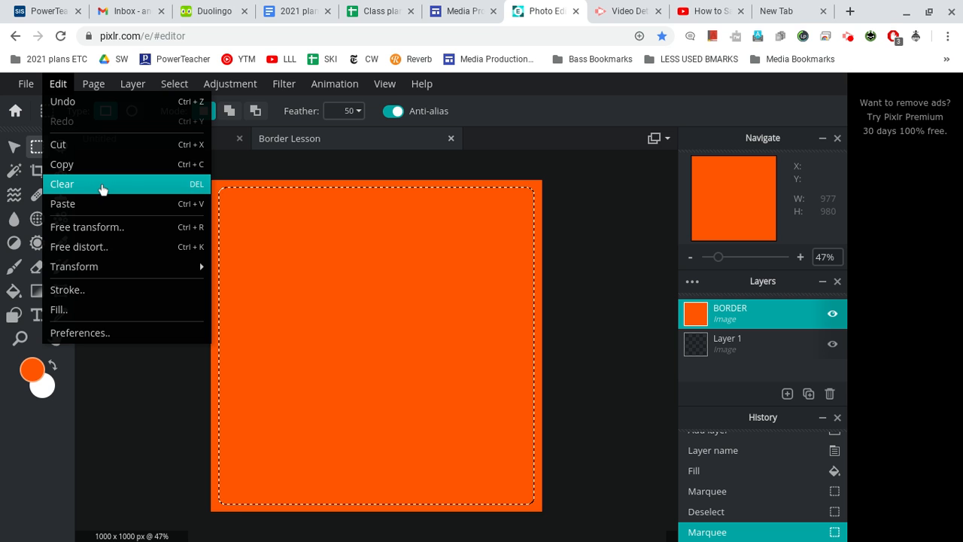
pyautogui.click(102, 189)
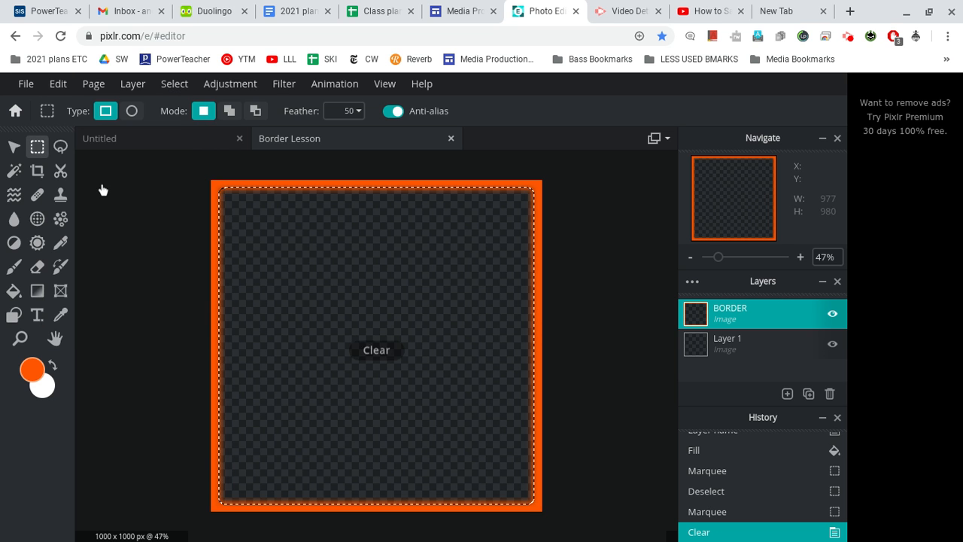
pyautogui.hotkey('ctrl', 'z')
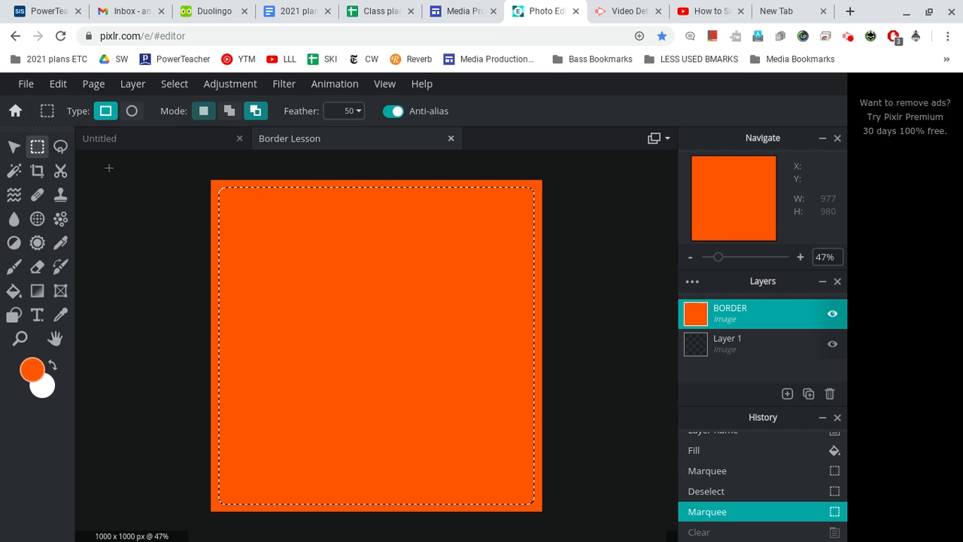
# Step: Clear the orange inside the selection to leave a soft-edged border, and deselect the area
pyautogui.click(61, 84)
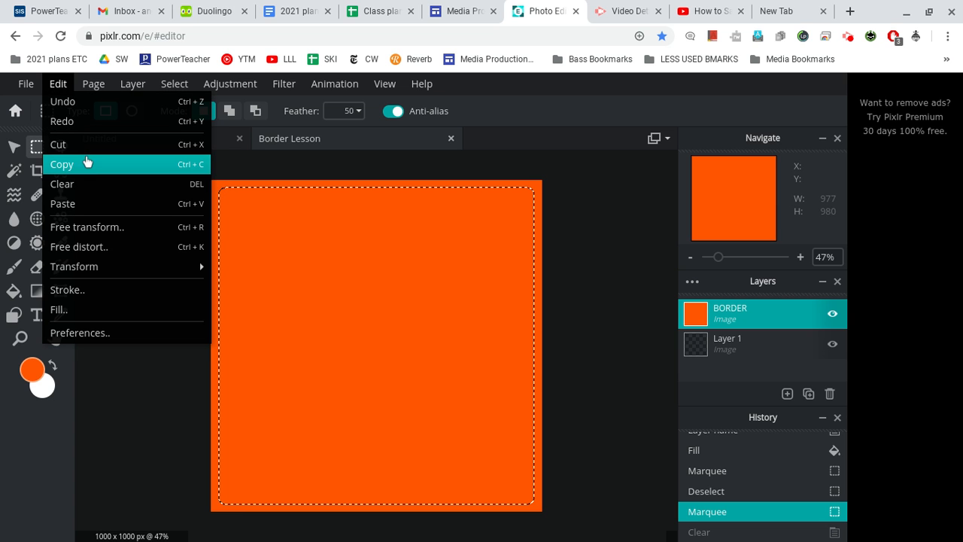
pyautogui.click(94, 190)
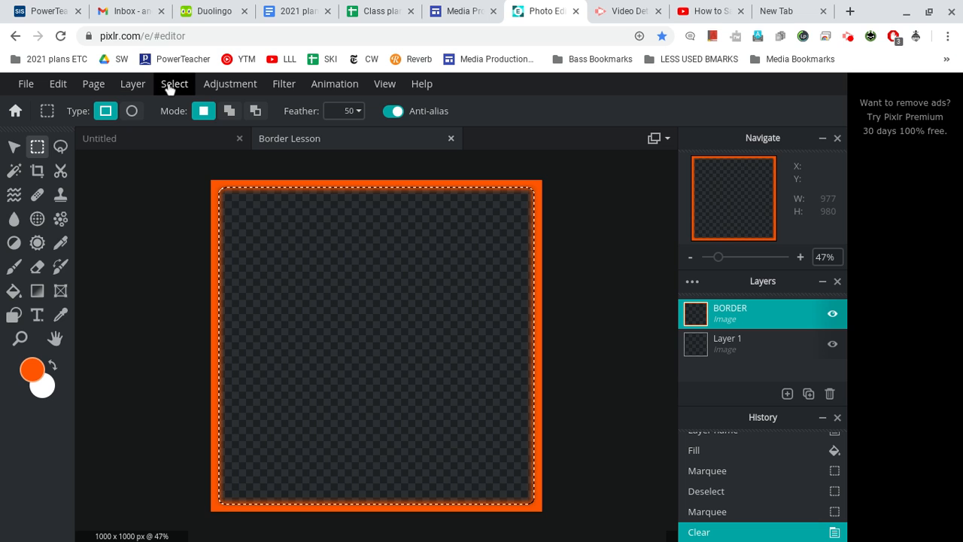
pyautogui.click(163, 248)
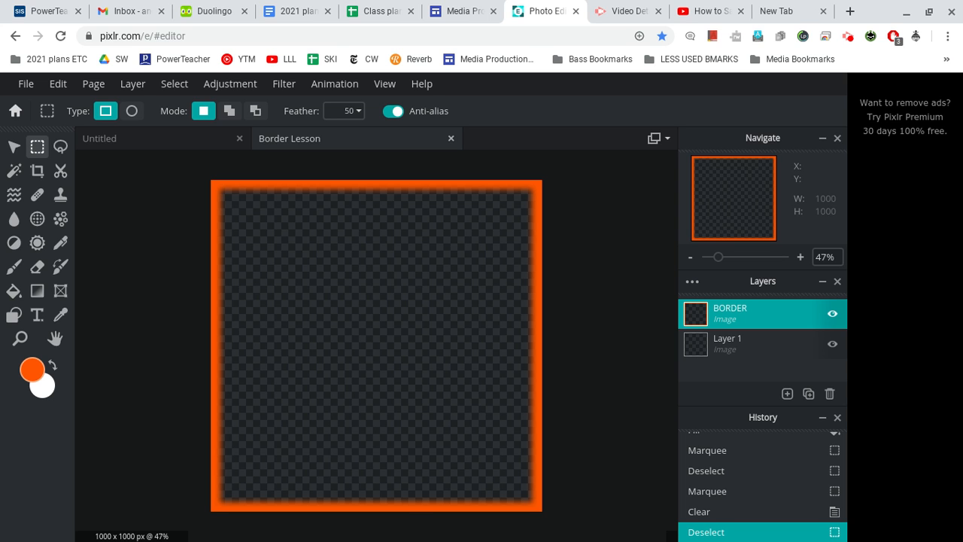
pyautogui.click(847, 37)
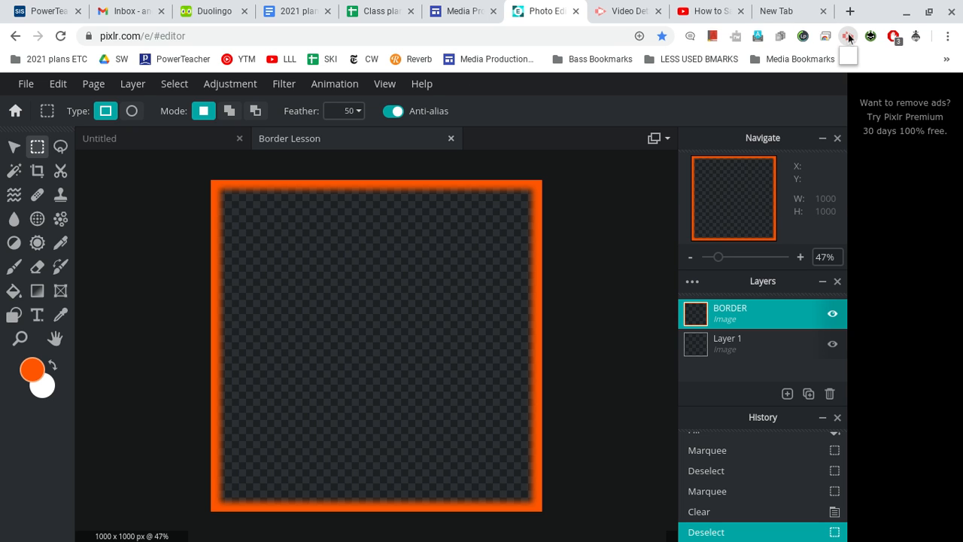